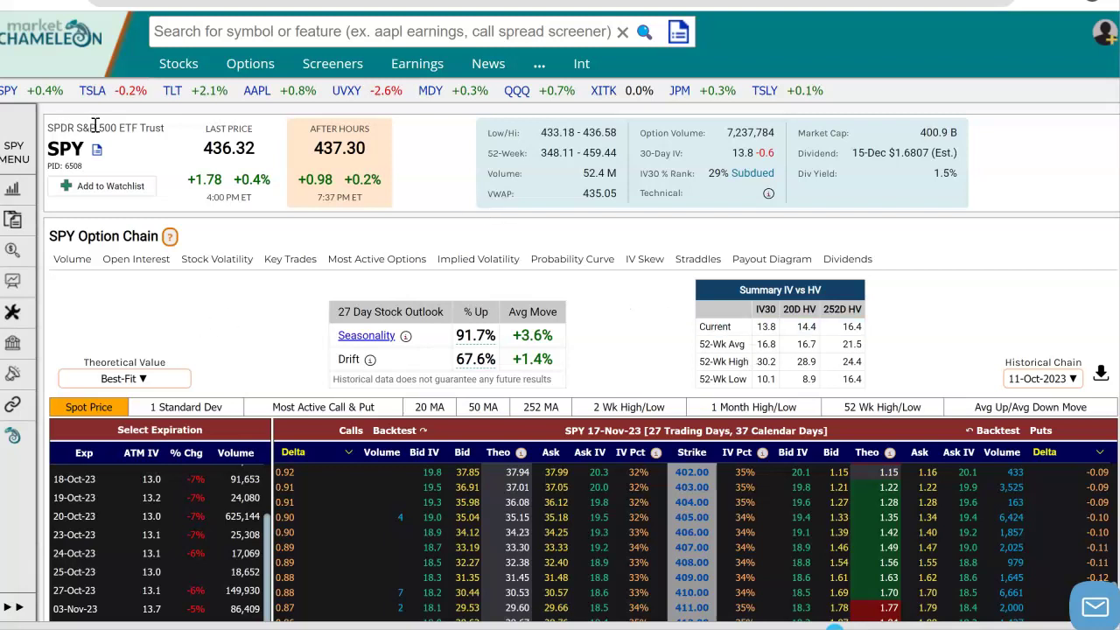
- Check the spot price and days to expiration in SPY's 17-Nov-23 chain, and add a bought 431 put at the ask to the profit calculator
left_click_drag(85, 149, 48, 148)
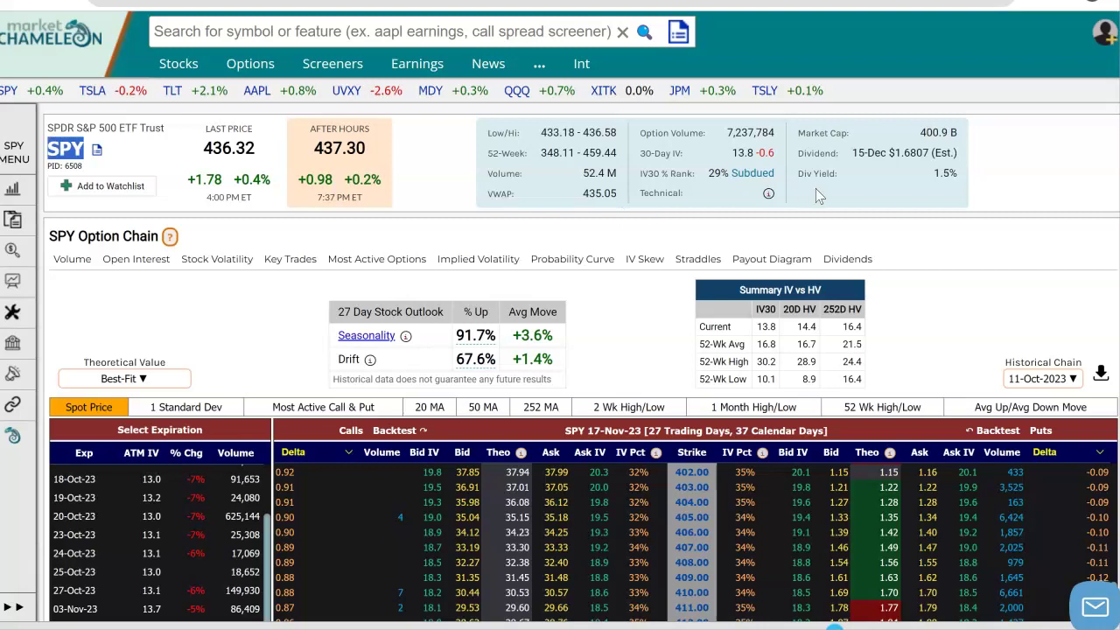
scroll(998, 288, "down", 4)
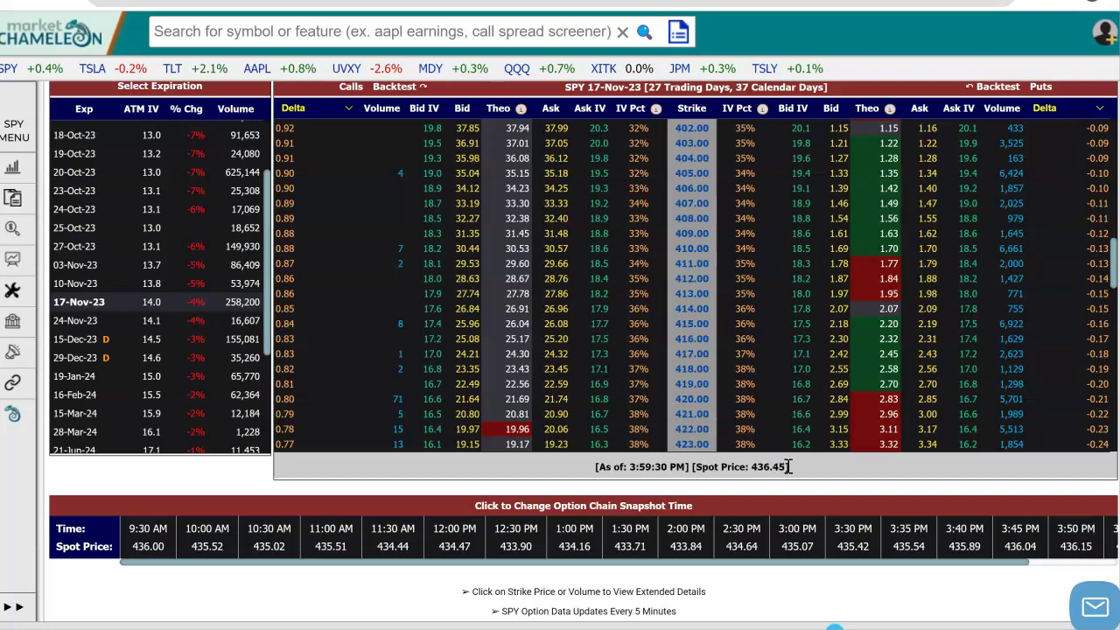
left_click_drag(785, 467, 749, 466)
scroll(636, 81, "up", 2)
left_click_drag(644, 121, 812, 119)
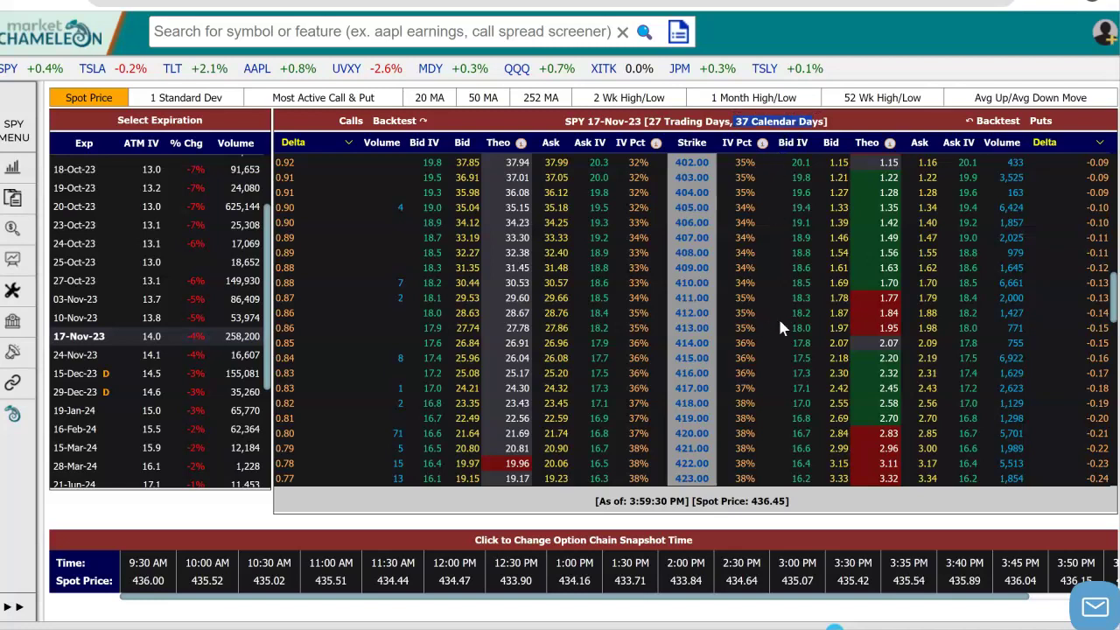
scroll(693, 398, "down", 2)
scroll(693, 405, "down", 5)
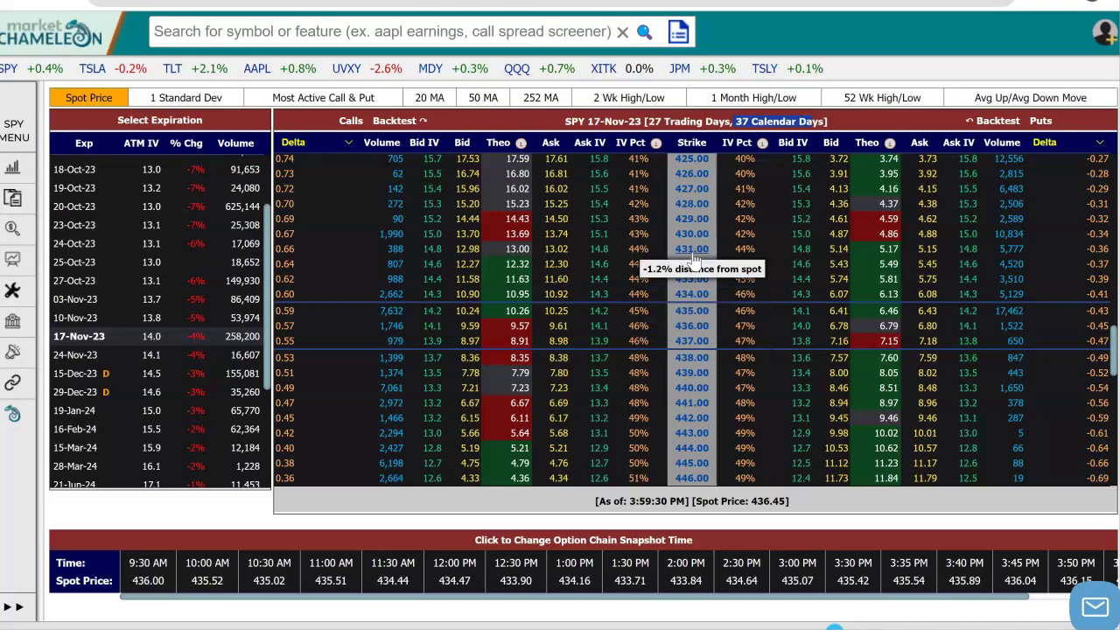
left_click(929, 250)
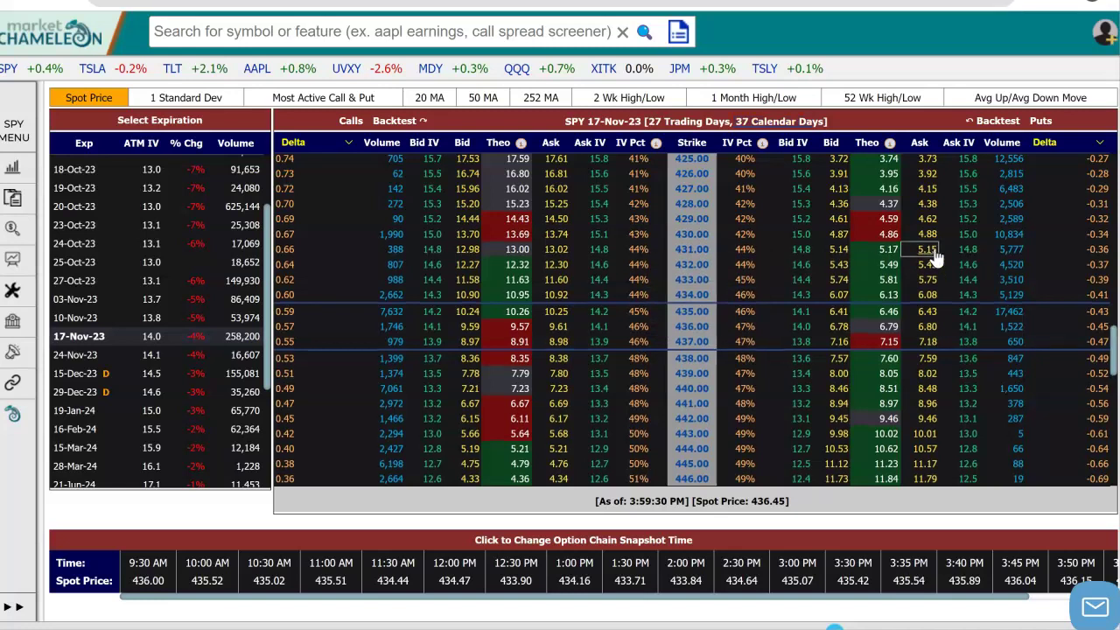
scroll(805, 386, "down", 1)
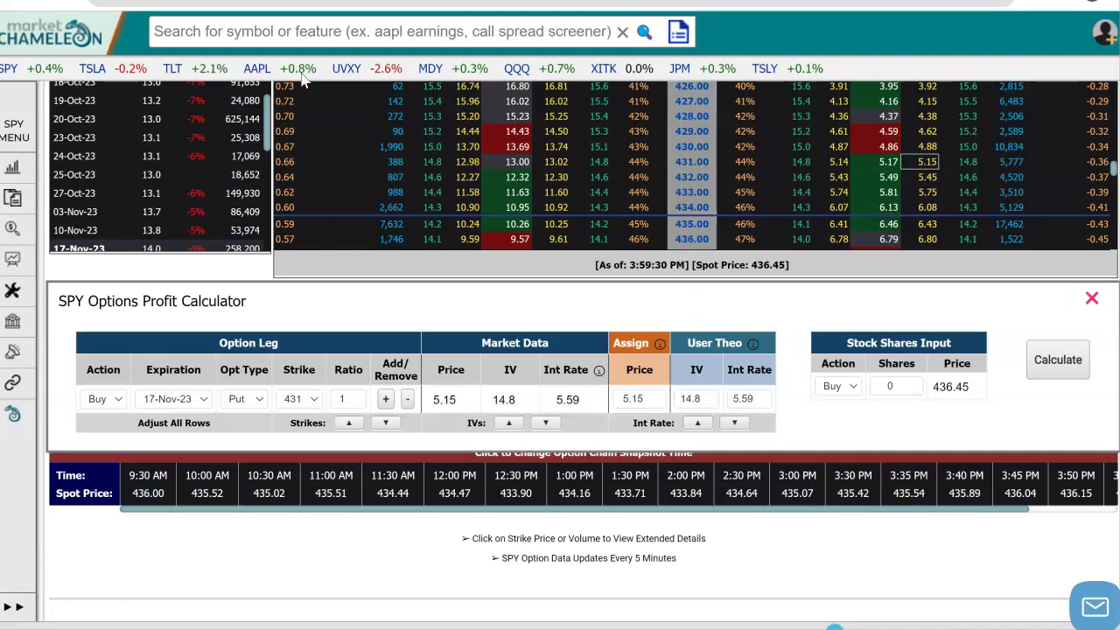
- Switch the option chain to the 20-Oct-23 expiration and add a sold 426 put at the bid as the second leg
scroll(367, 306, "up", 2)
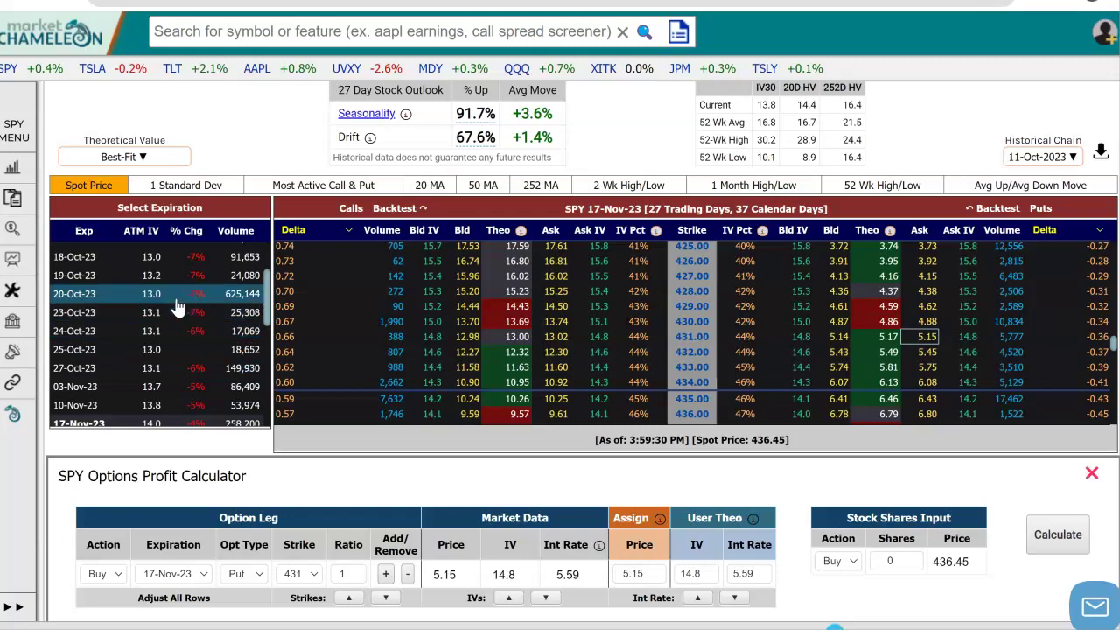
left_click(86, 296)
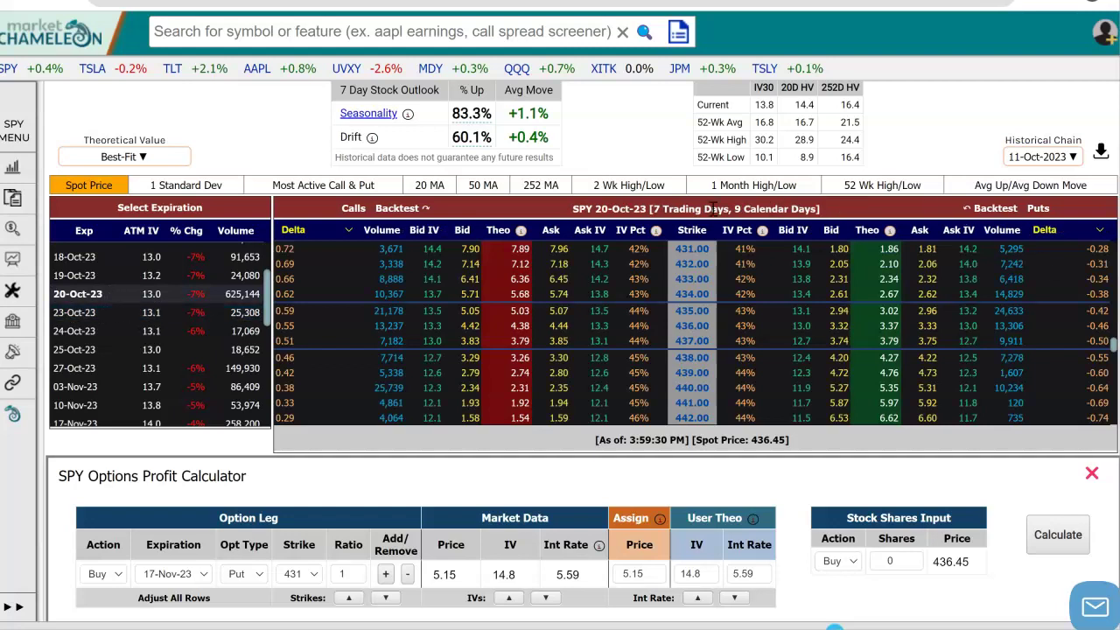
left_click_drag(652, 209, 820, 209)
scroll(695, 276, "up", 2)
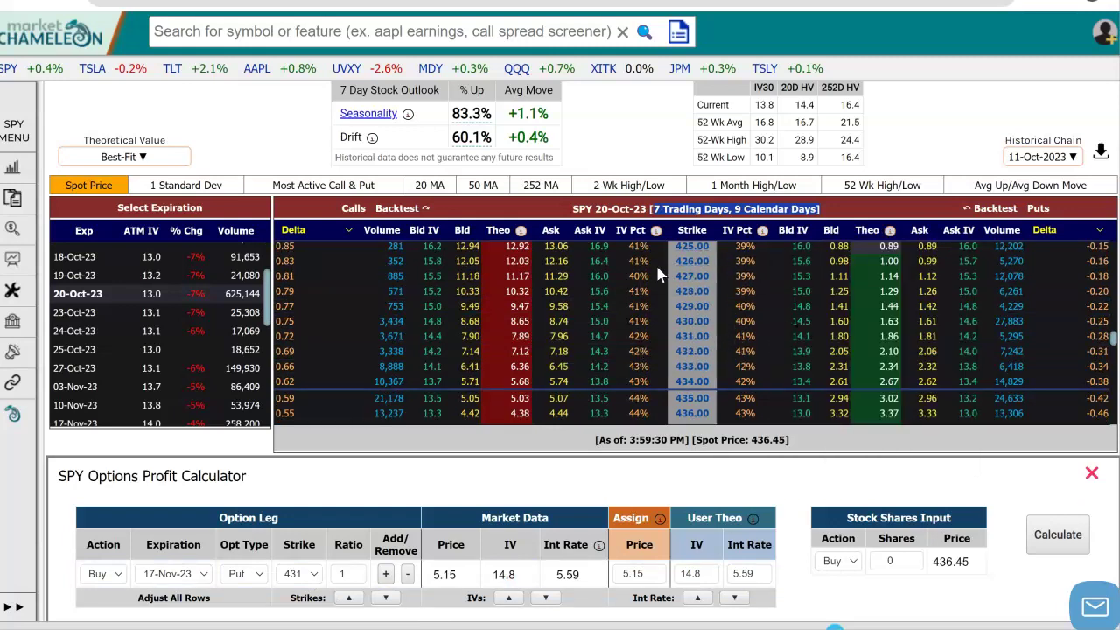
mouse_move(697, 270)
left_click(839, 262)
- Calculate the two-leg put diagonal and inspect its payout at the 20-Oct-23 expiration around the current spot price
scroll(783, 477, "down", 3)
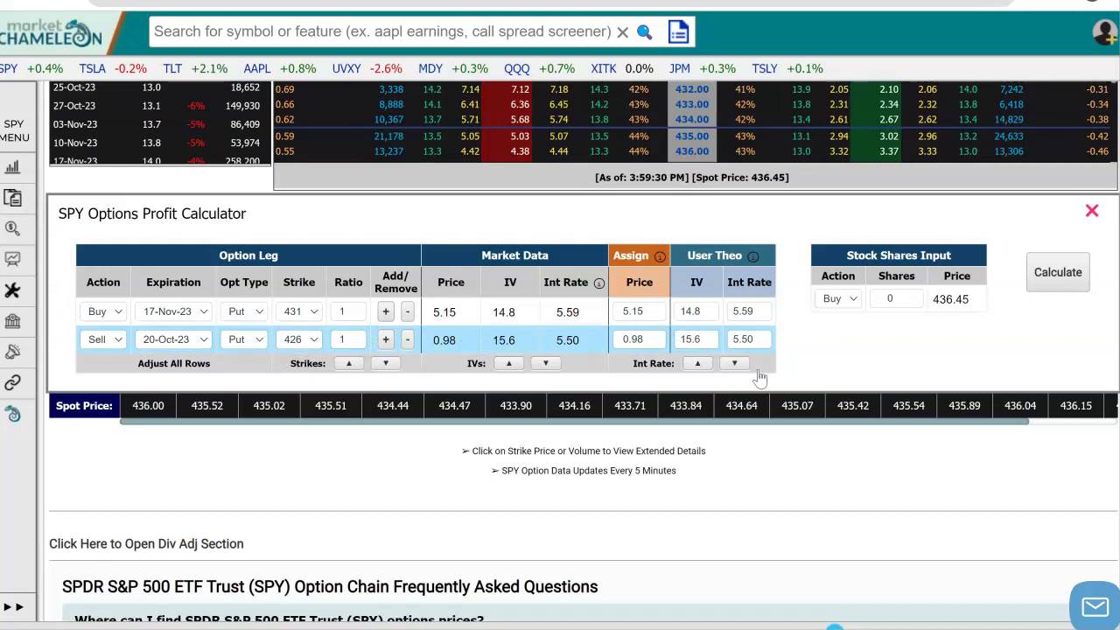
left_click(1058, 273)
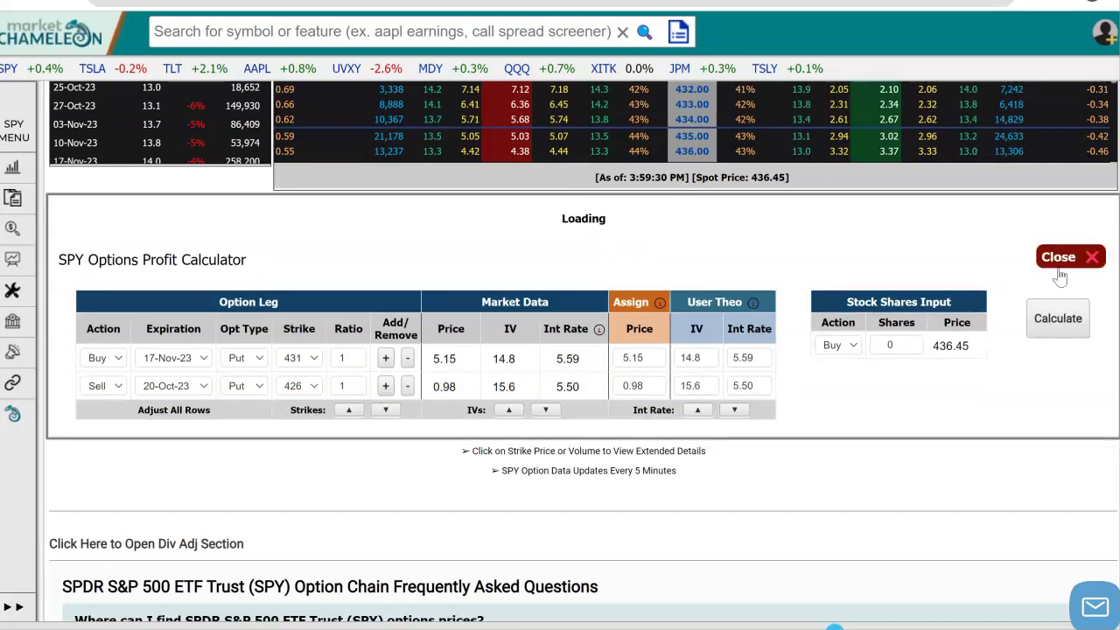
scroll(715, 444, "down", 3)
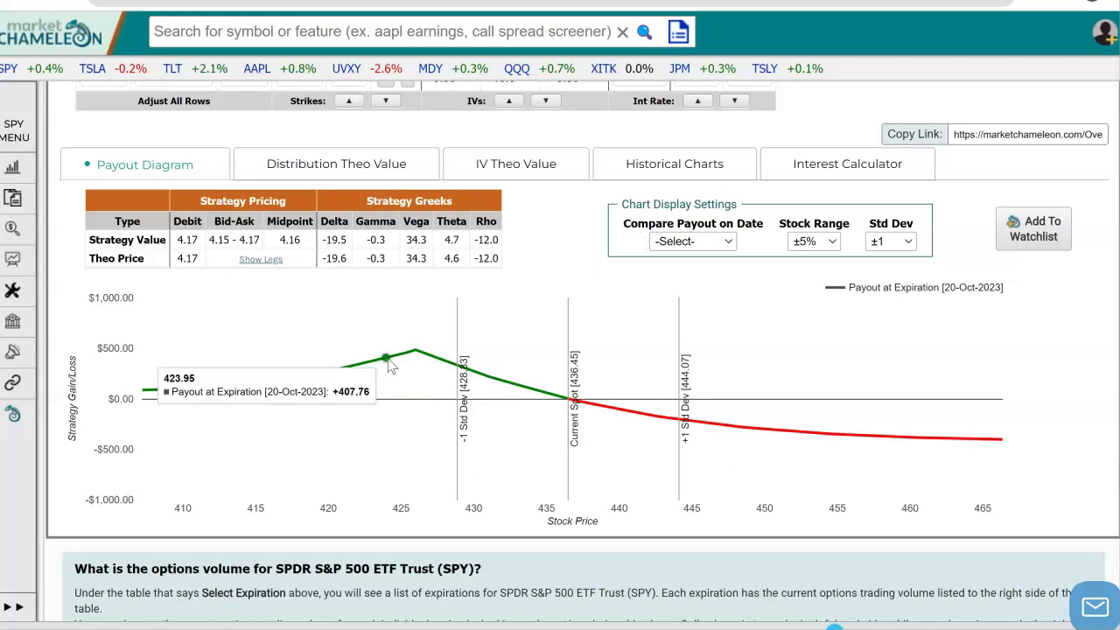
scroll(448, 268, "up", 2)
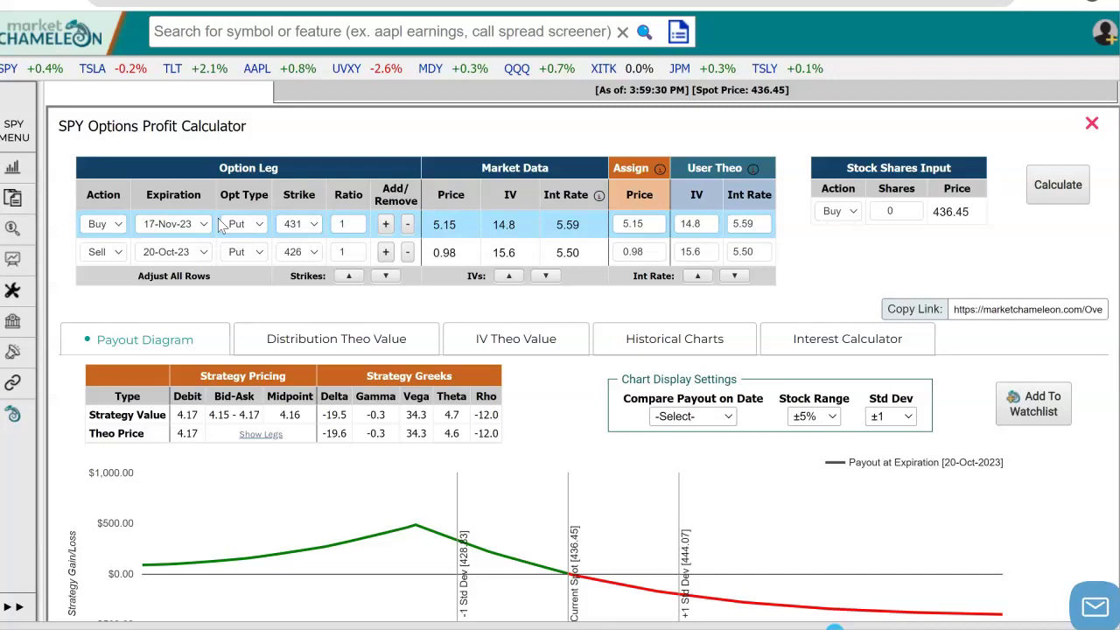
scroll(730, 582, "down", 1)
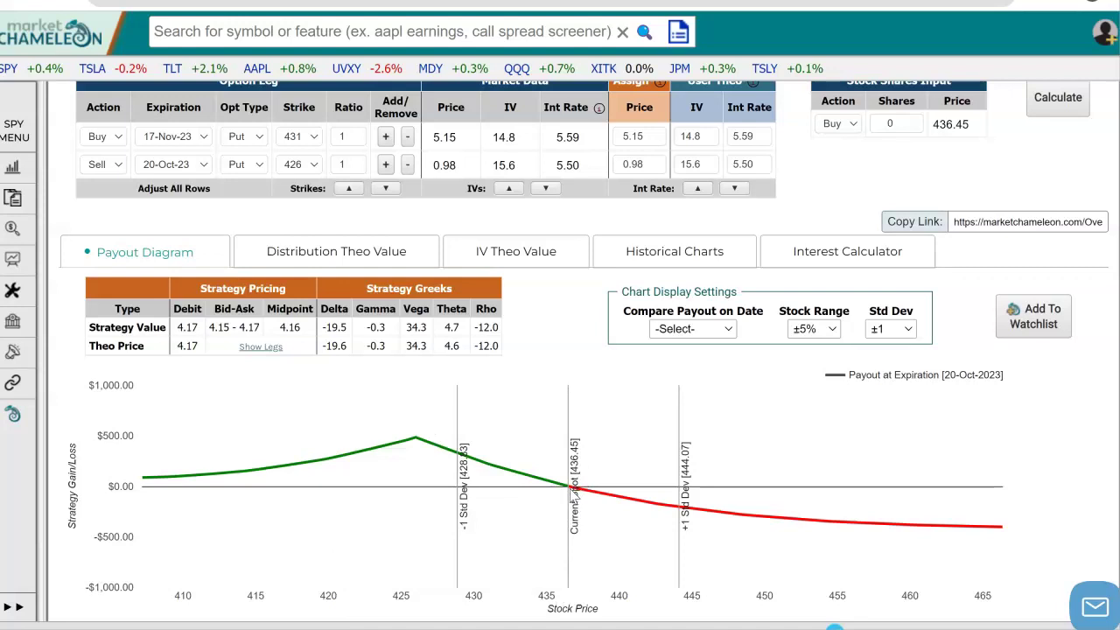
mouse_move(552, 491)
- Widen the payout diagram's stock range to ±20% and inspect the payout at far lower stock prices
left_click(832, 329)
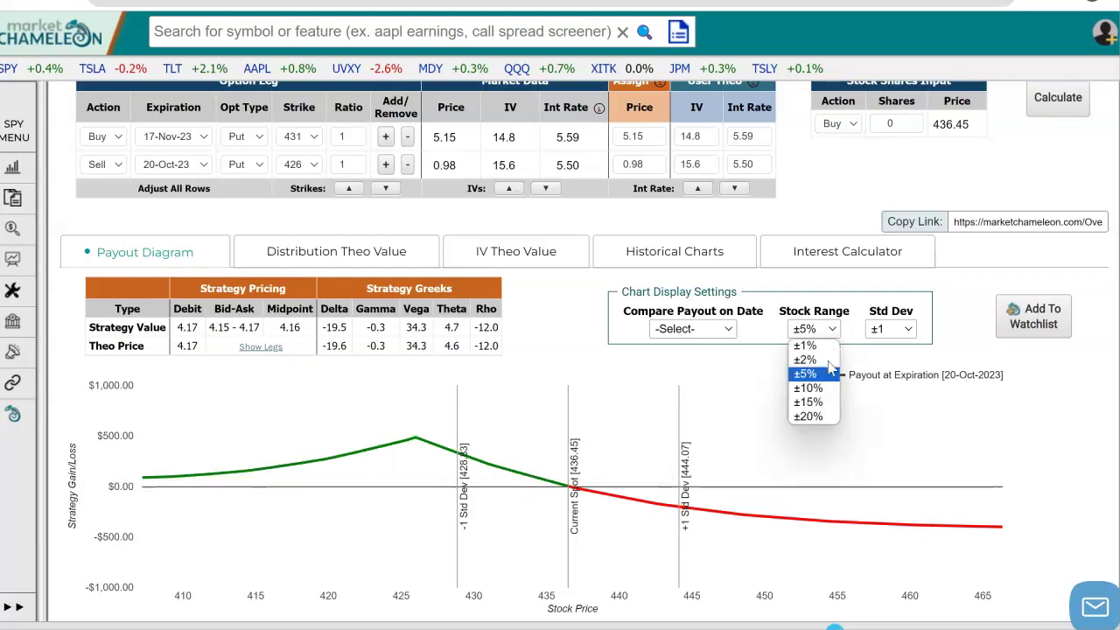
left_click(808, 417)
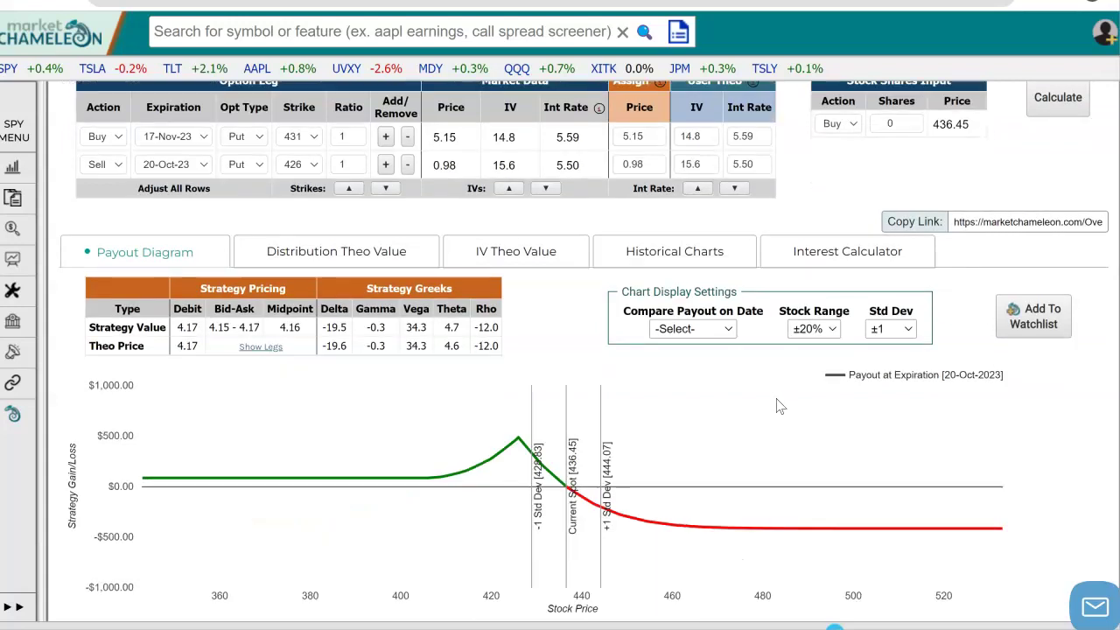
scroll(774, 380, "down", 2)
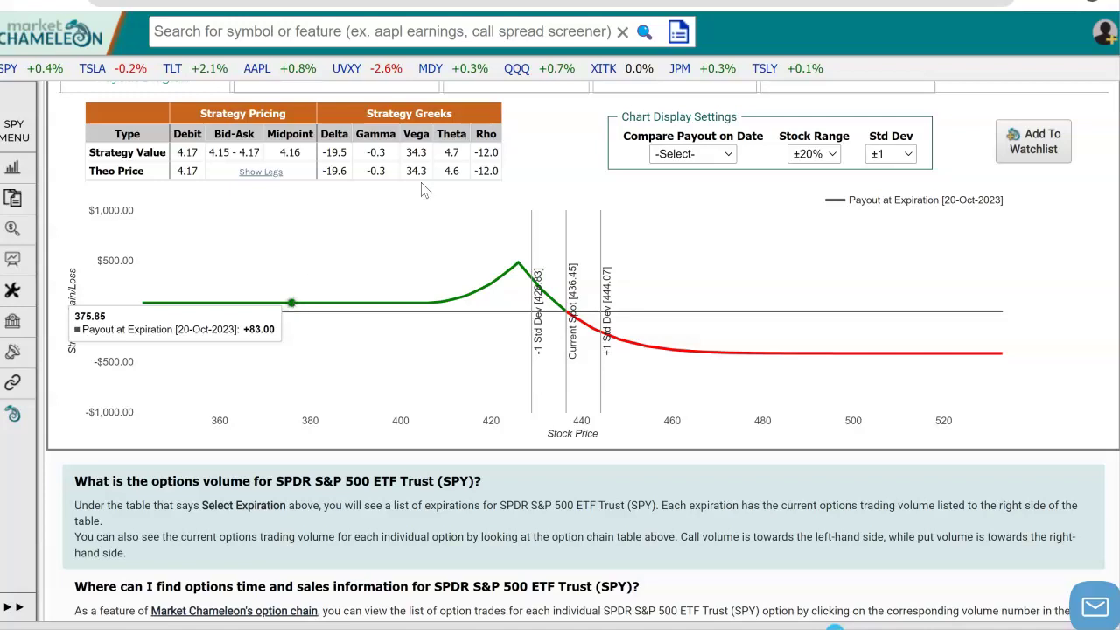
scroll(272, 154, "up", 2)
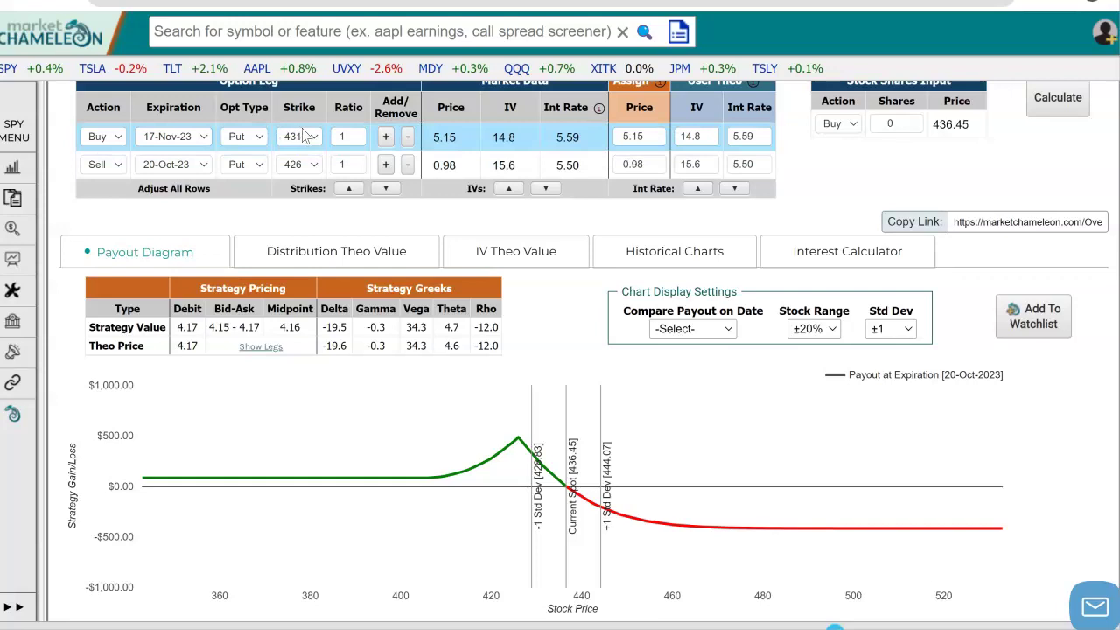
- Examine the strategy value's debit, delta and vega, and review the two option legs against the payout diagram's peak
double_click(200, 327)
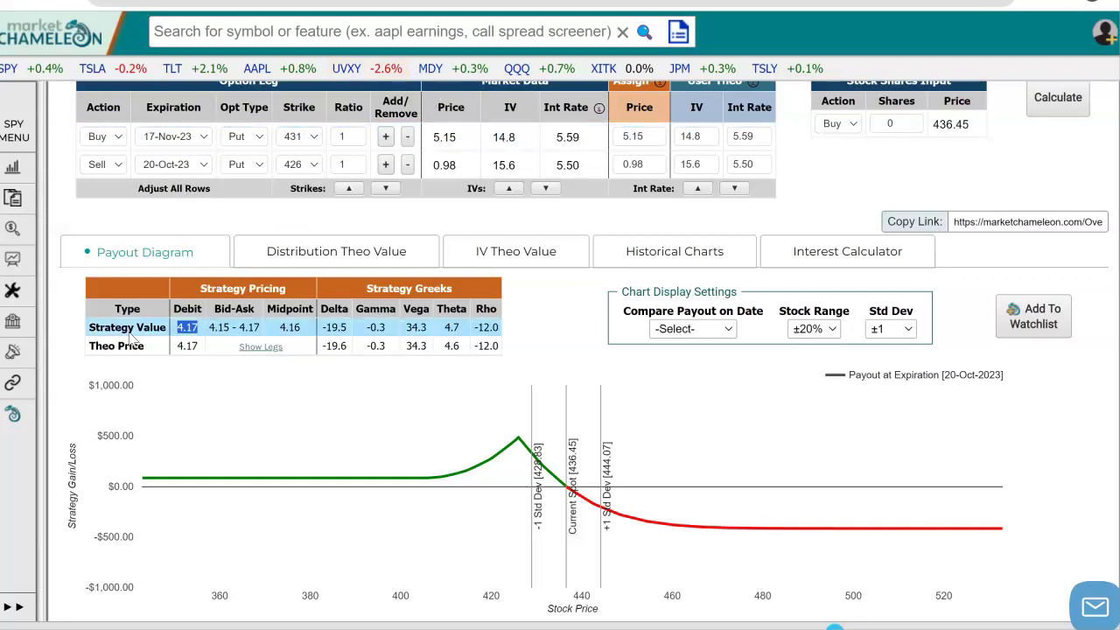
left_click(203, 338)
left_click_drag(203, 338, 178, 332)
left_click_drag(349, 328, 322, 328)
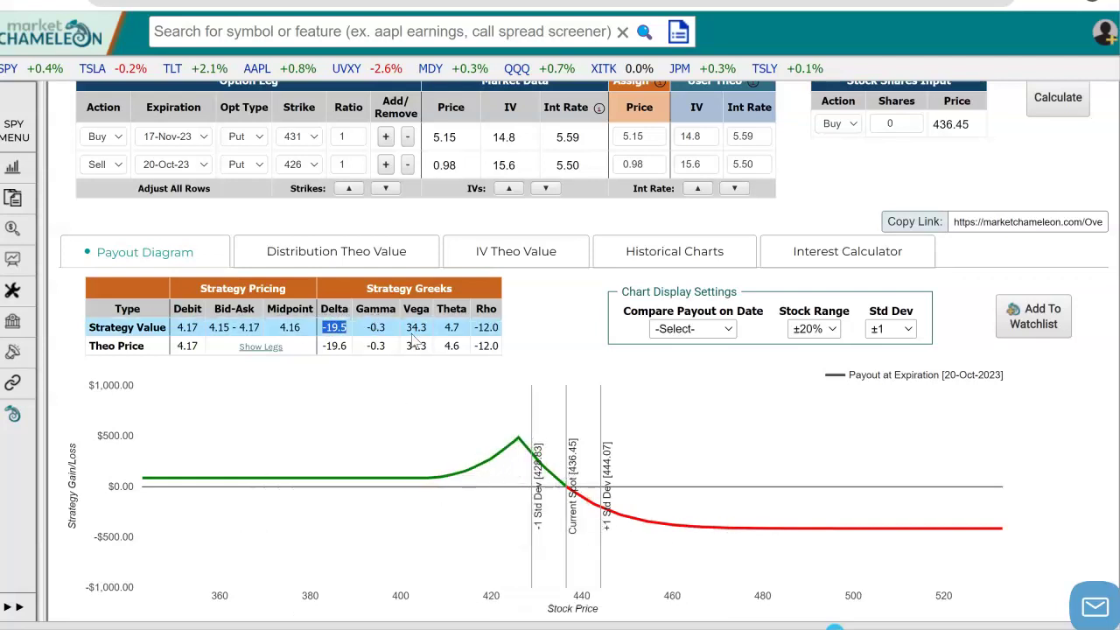
left_click_drag(427, 327, 405, 327)
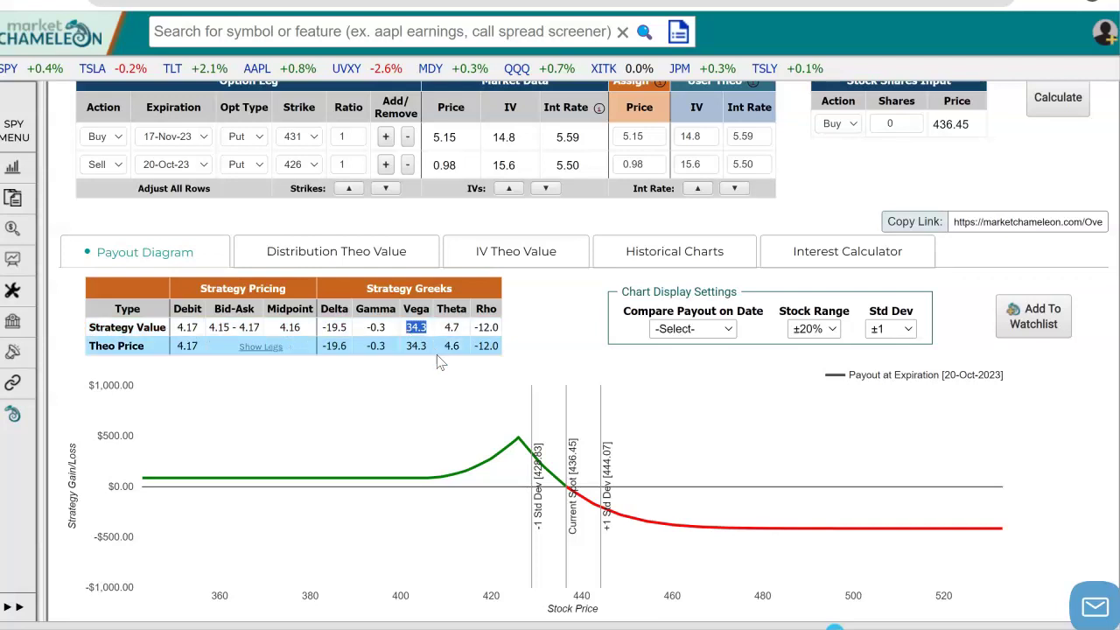
scroll(439, 409, "up", 1)
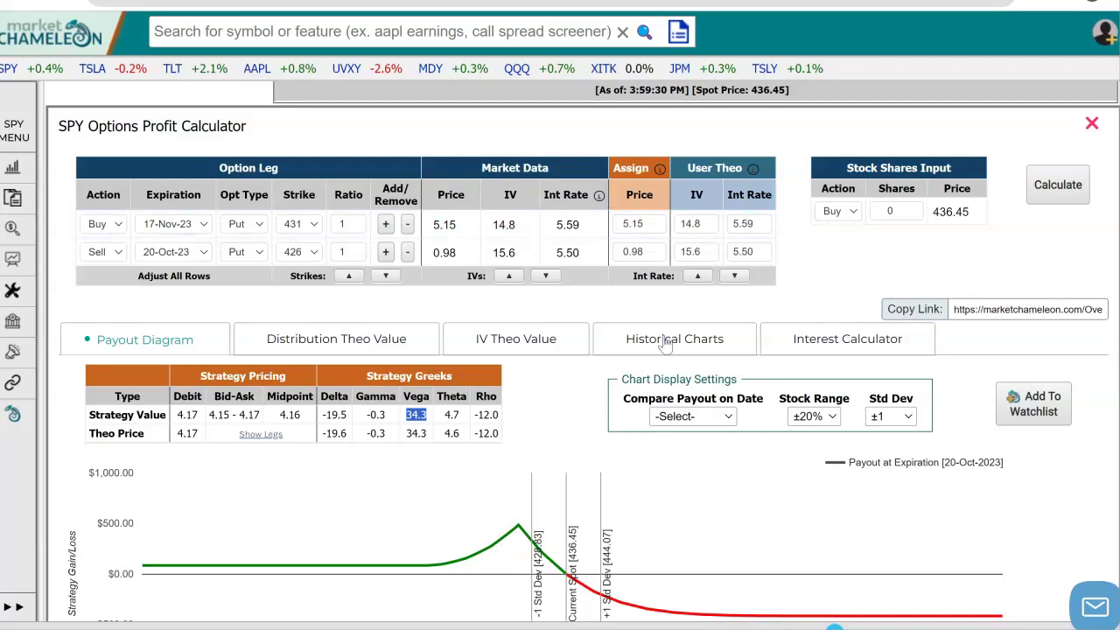
scroll(659, 295, "up", 2)
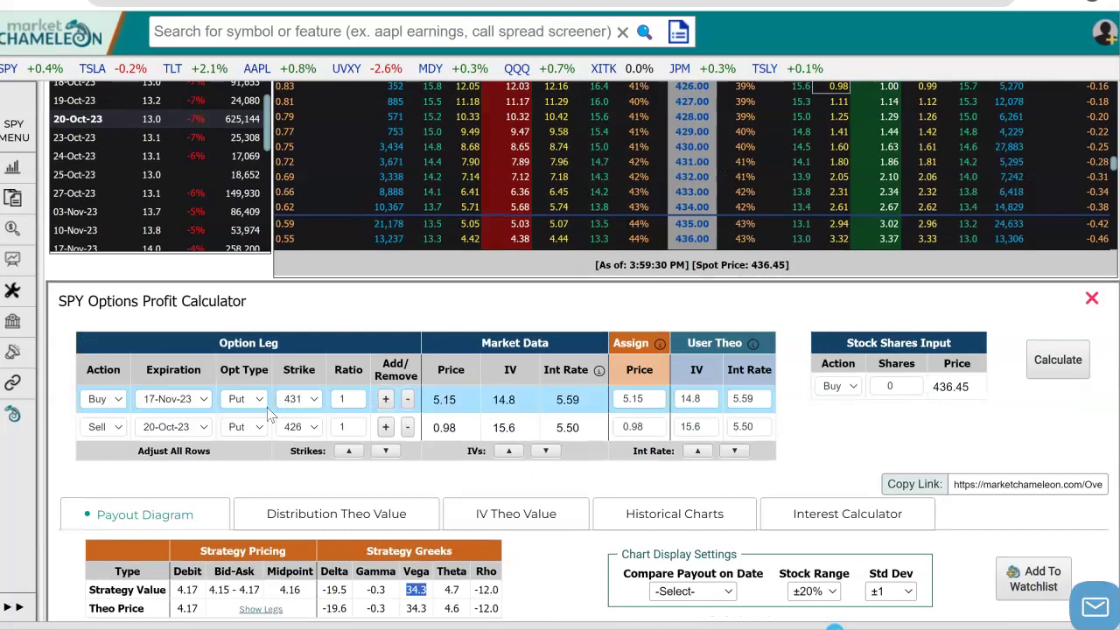
scroll(455, 350, "down", 1)
scroll(538, 399, "down", 1)
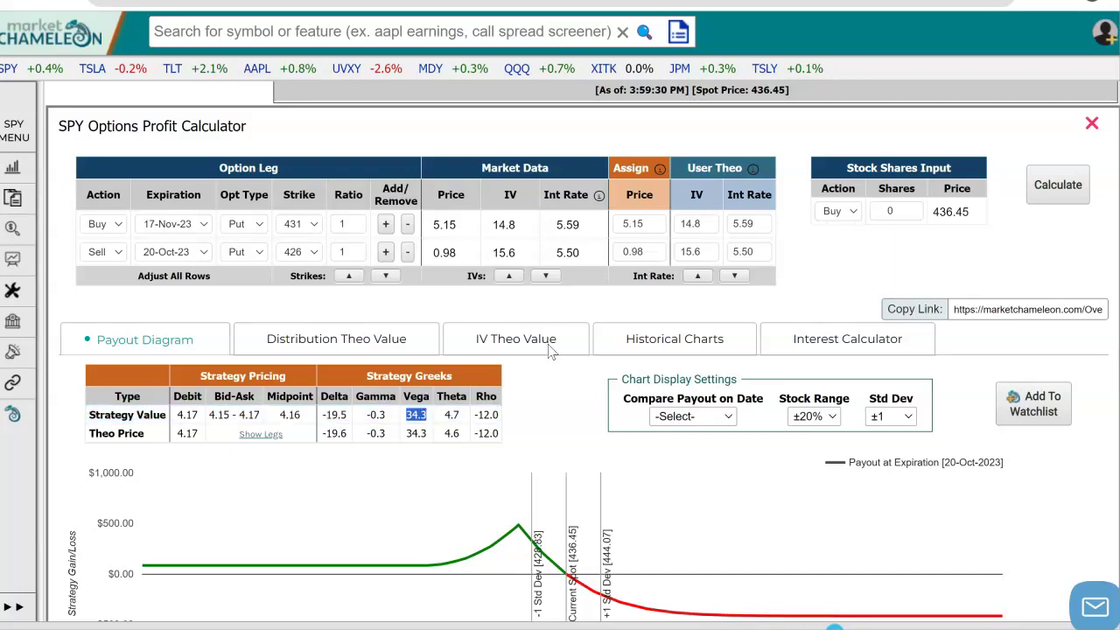
scroll(630, 476, "down", 1)
scroll(630, 477, "down", 3)
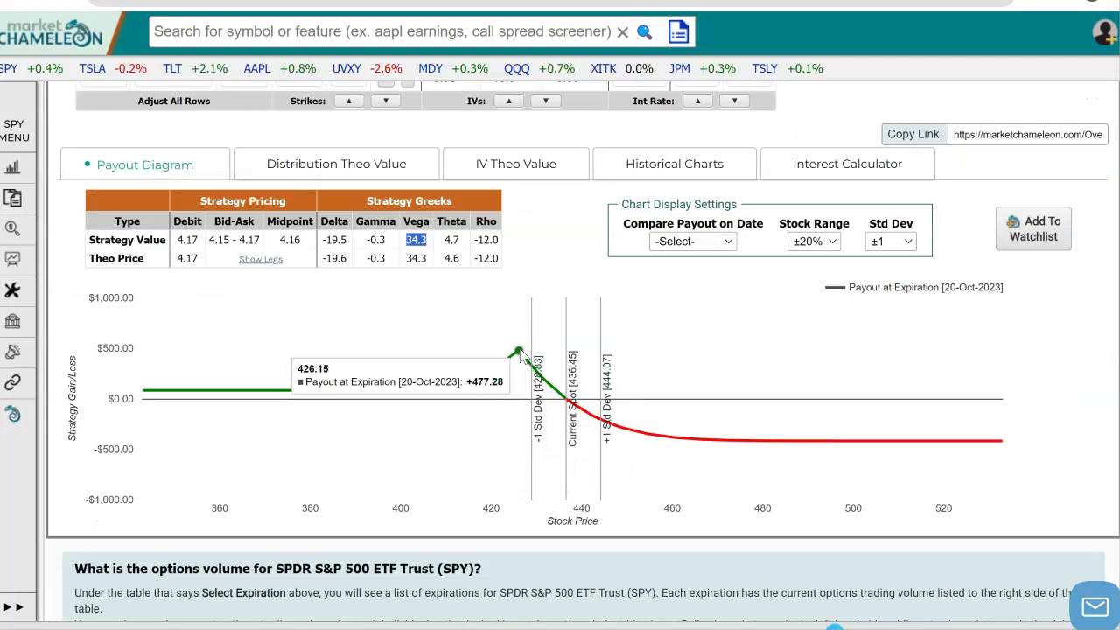
- Raise the user theoretical IVs to 19.1 for the 17-Nov-23 put and 20.6 for the 20-Oct-23 put
scroll(586, 272, "up", 4)
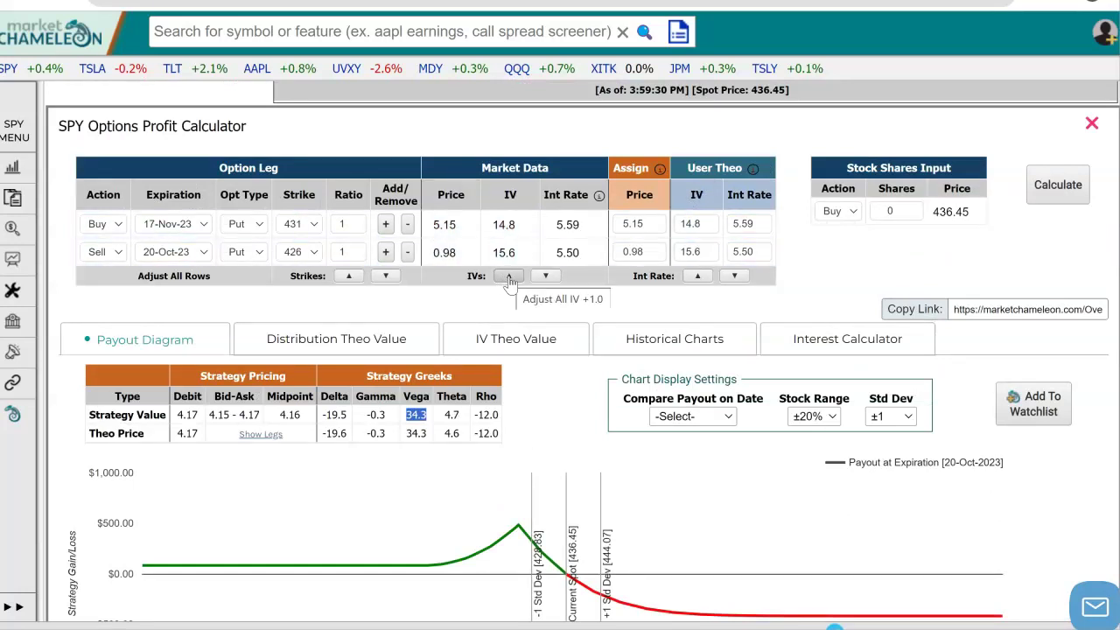
left_click(509, 276)
left_click(695, 224)
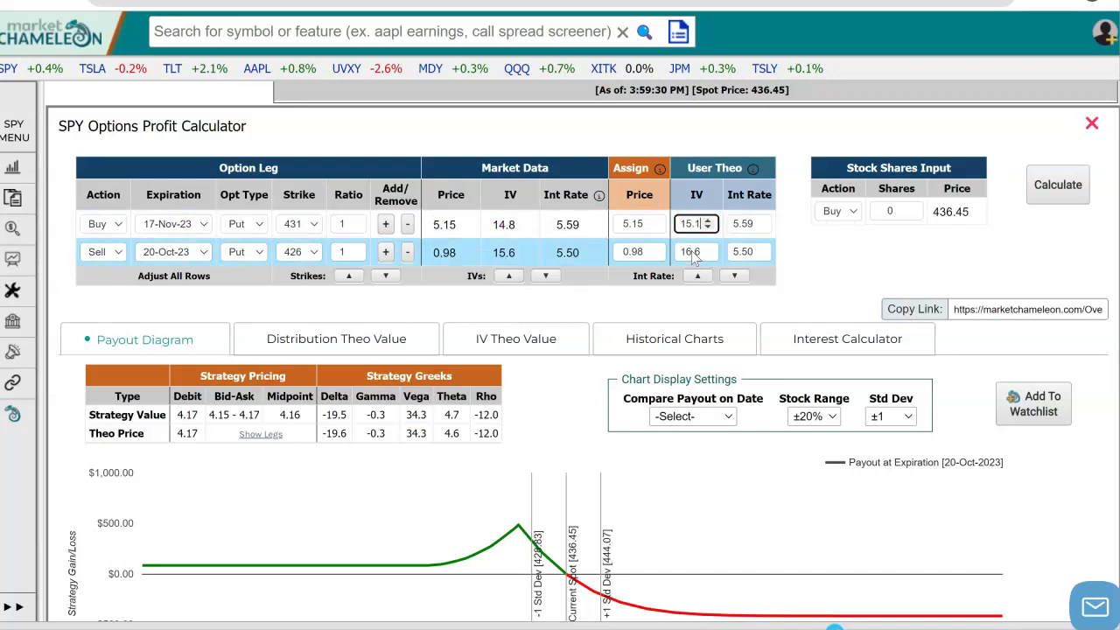
left_click(509, 276)
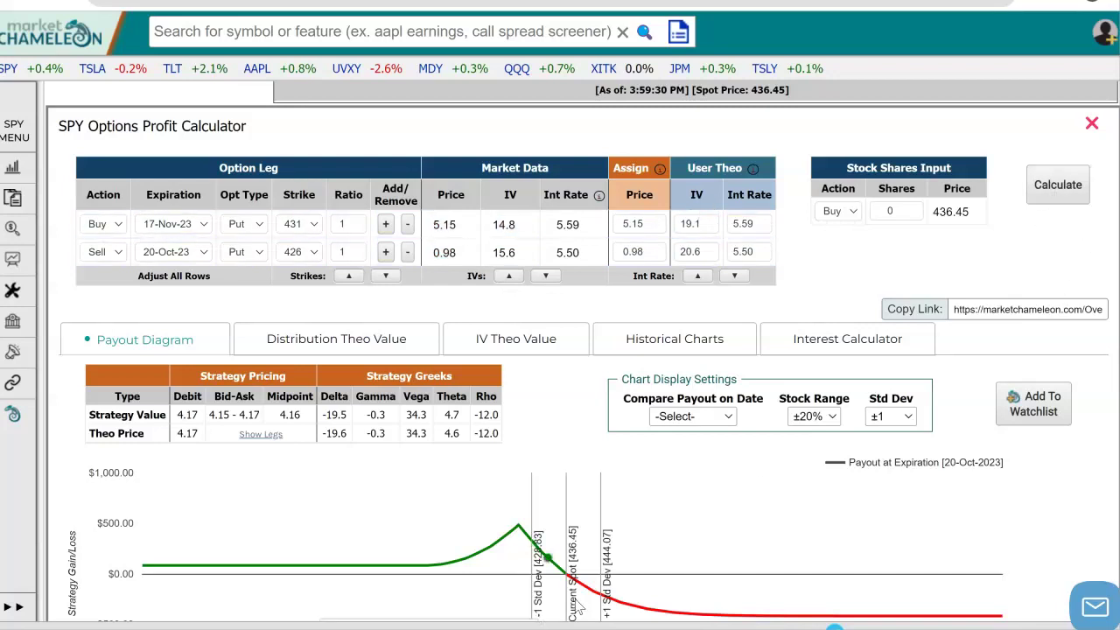
- Recalculate the strategy with the adjusted IVs and examine the updated payout diagram
left_click(1053, 191)
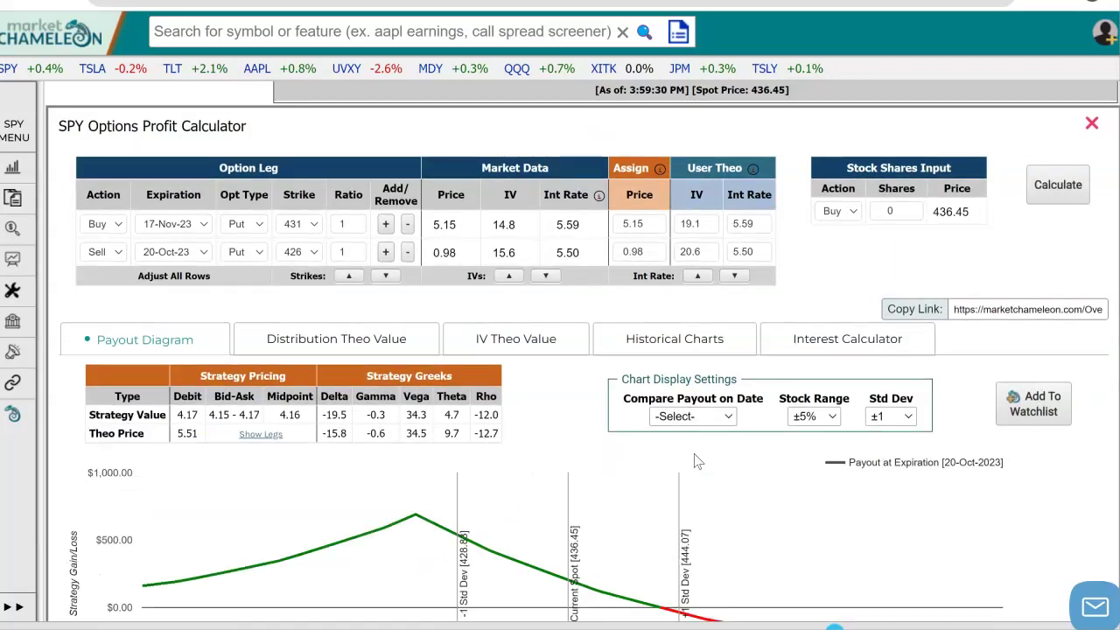
scroll(697, 461, "down", 1)
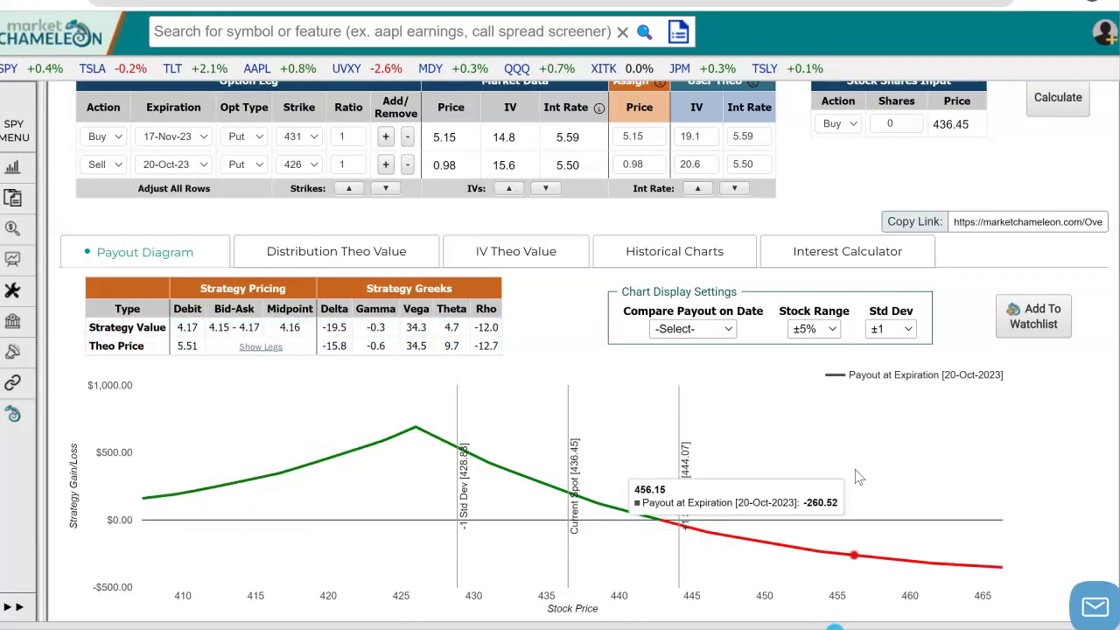
scroll(813, 352, "down", 1)
scroll(857, 418, "up", 2)
scroll(859, 420, "down", 1)
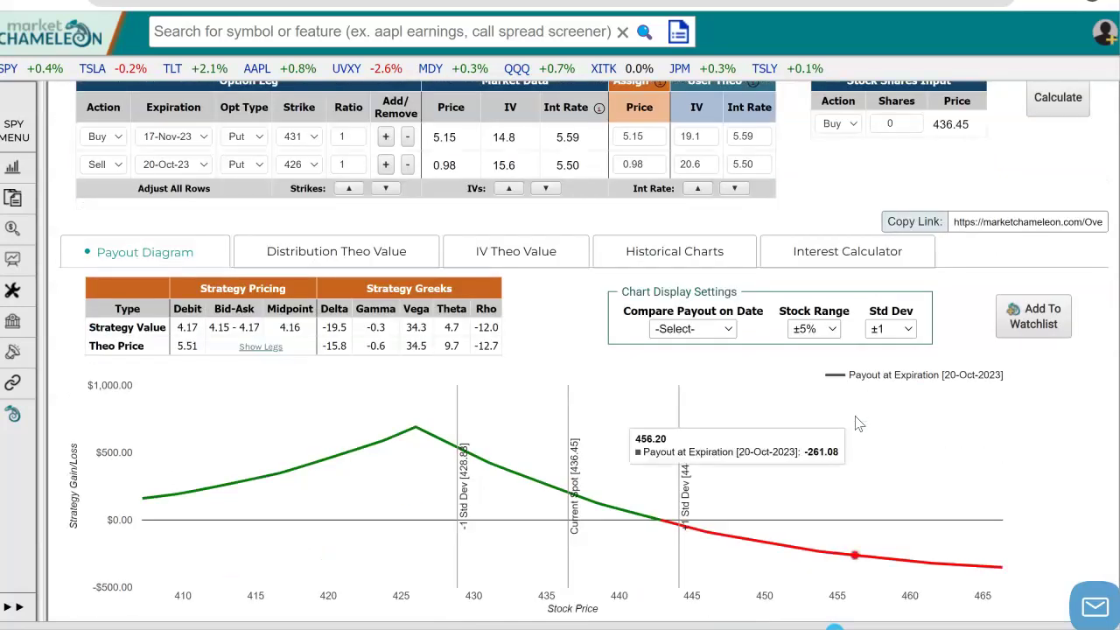